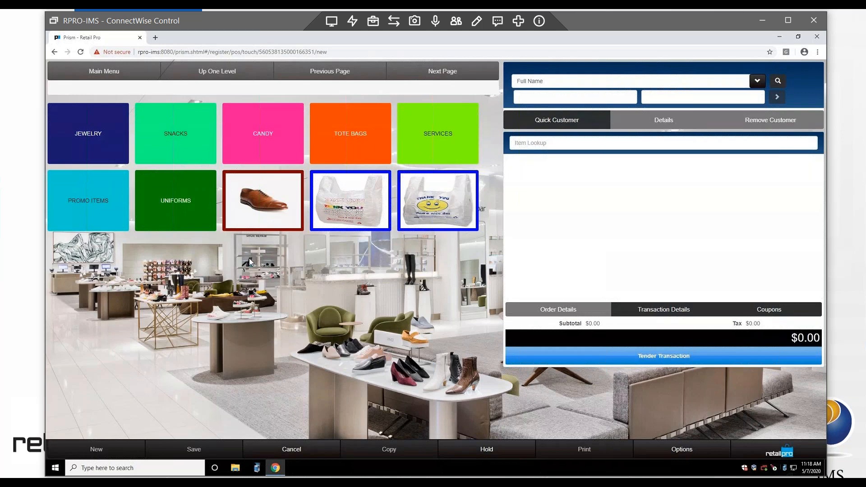
left_click(93, 136)
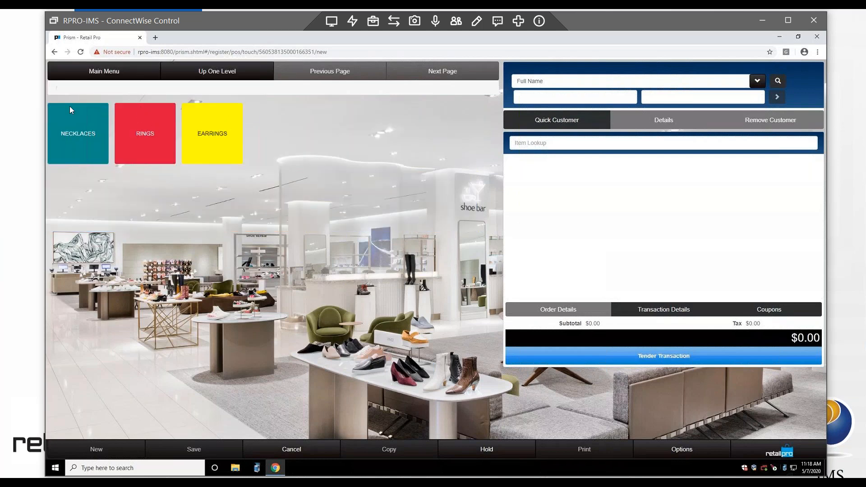
left_click(80, 142)
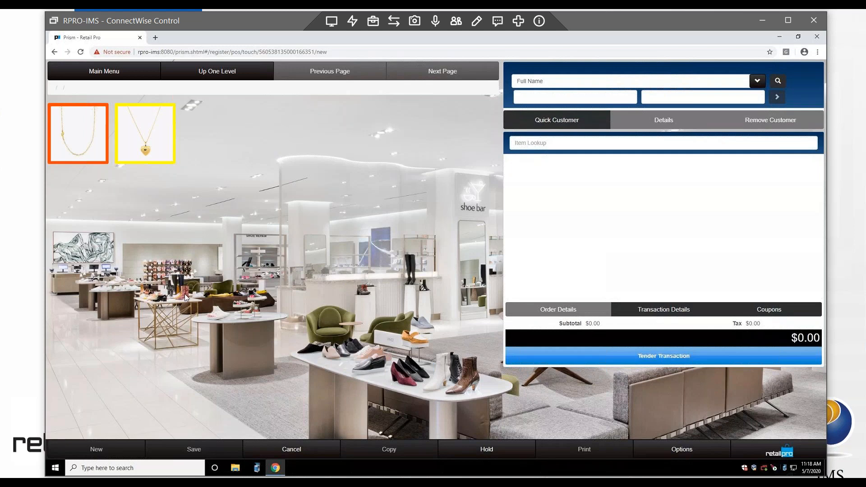
left_click(208, 73)
left_click(110, 74)
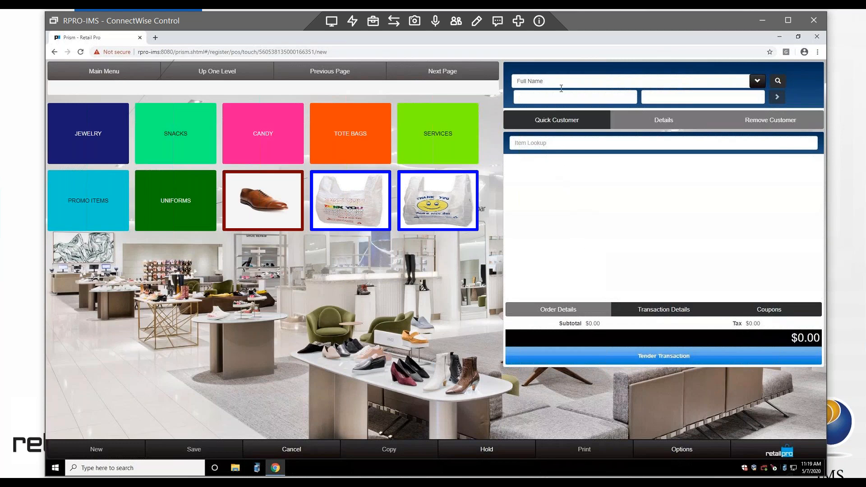
Step: Add a quick customer with the customer's first name, last name and e-mail address, and save it
left_click(562, 128)
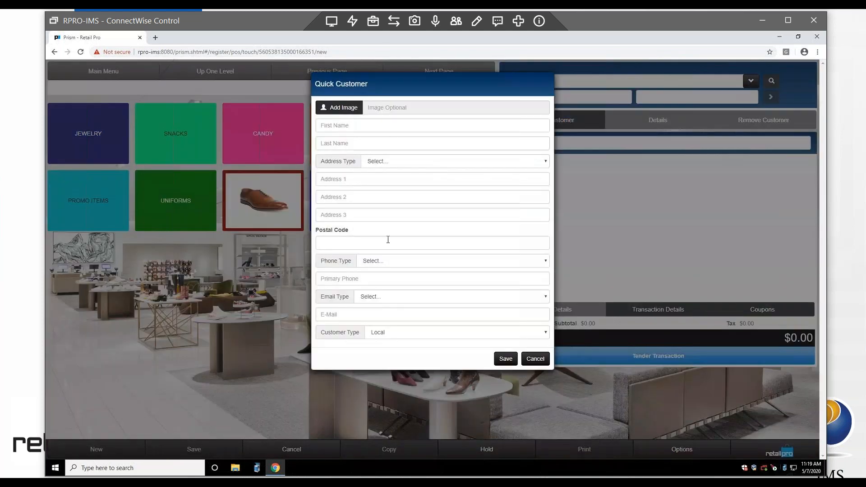
left_click(389, 128)
key("Tab")
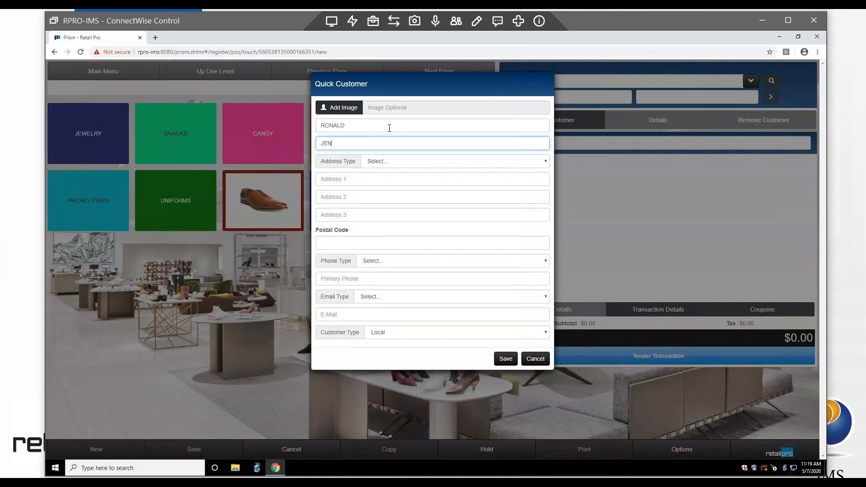
left_click(374, 317)
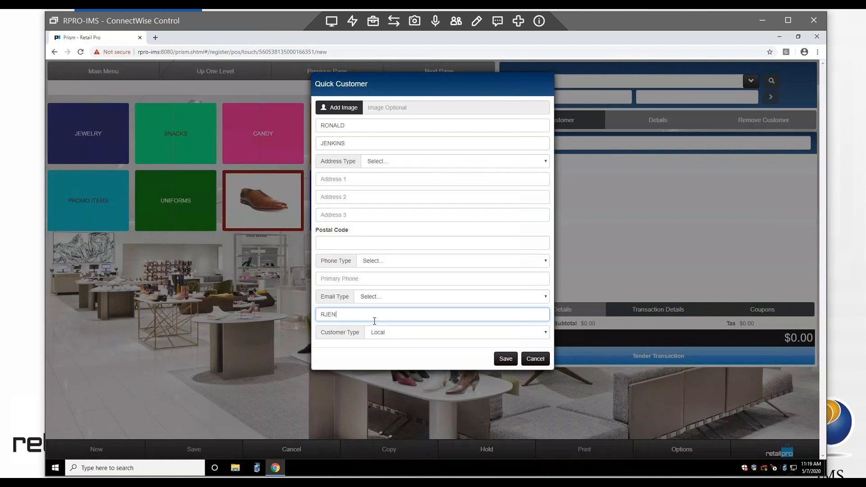
left_click(504, 359)
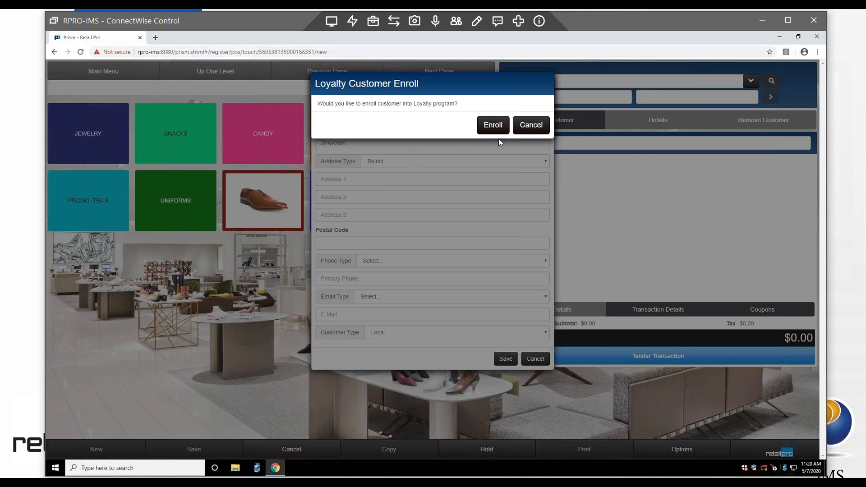
Step: Enroll the new customer in Loyalty, attaching them to the sale with 0 points
left_click(493, 125)
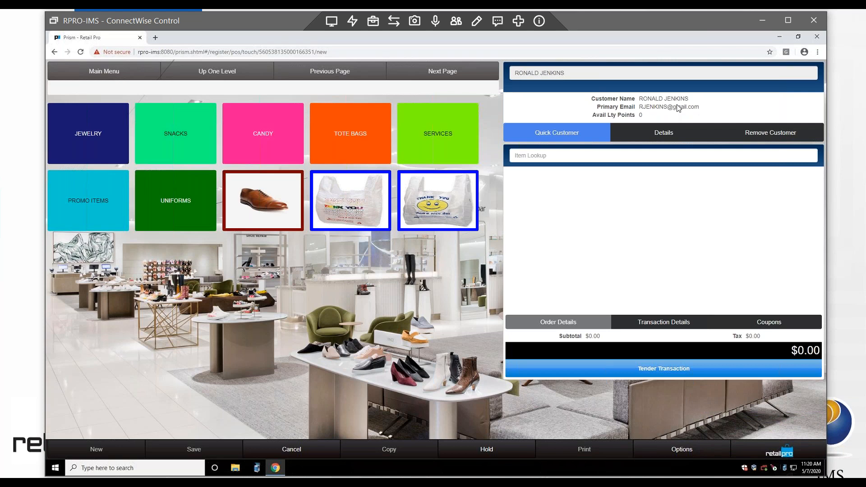
left_click_drag(699, 107, 638, 107)
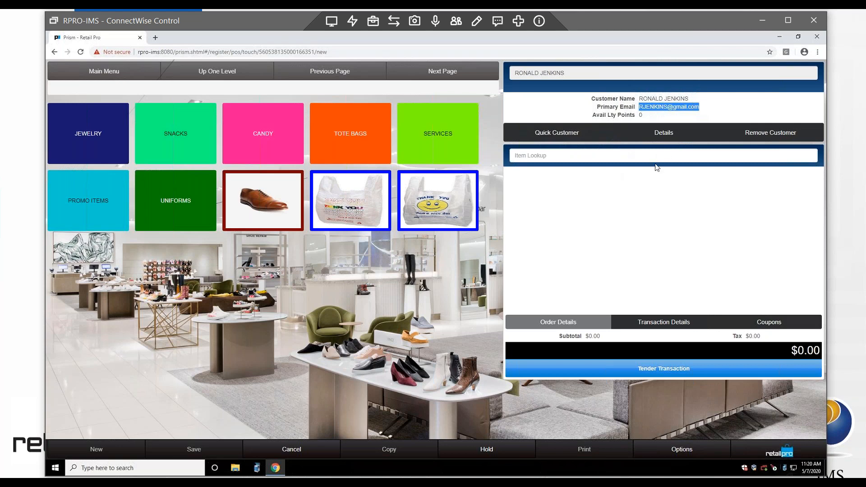
left_click(704, 108)
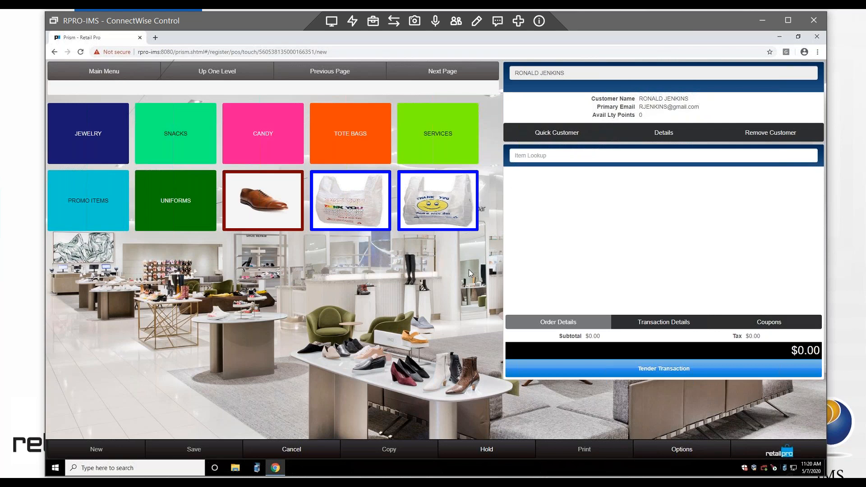
Step: Add two WOMENS TEE items to the sale through Item Lookup
left_click(557, 156)
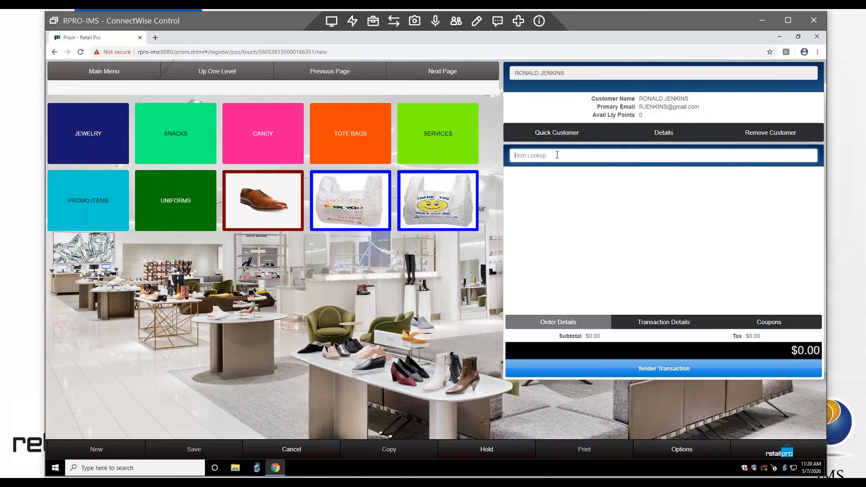
key("Return")
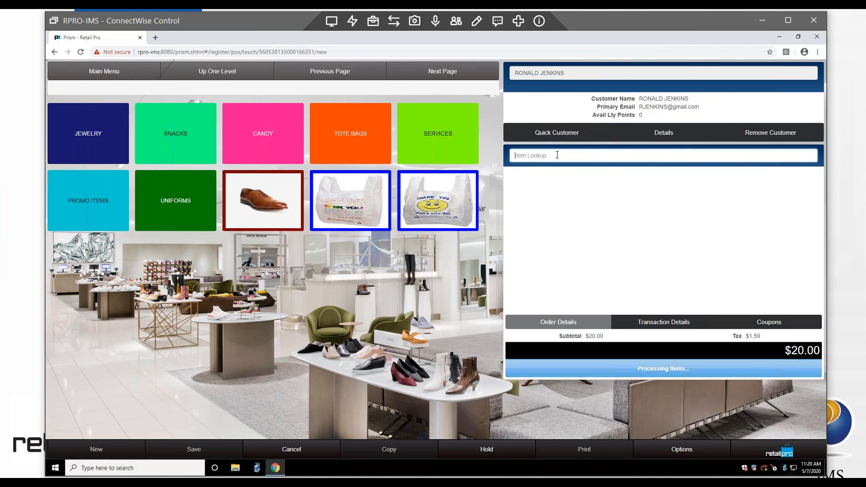
key("Return")
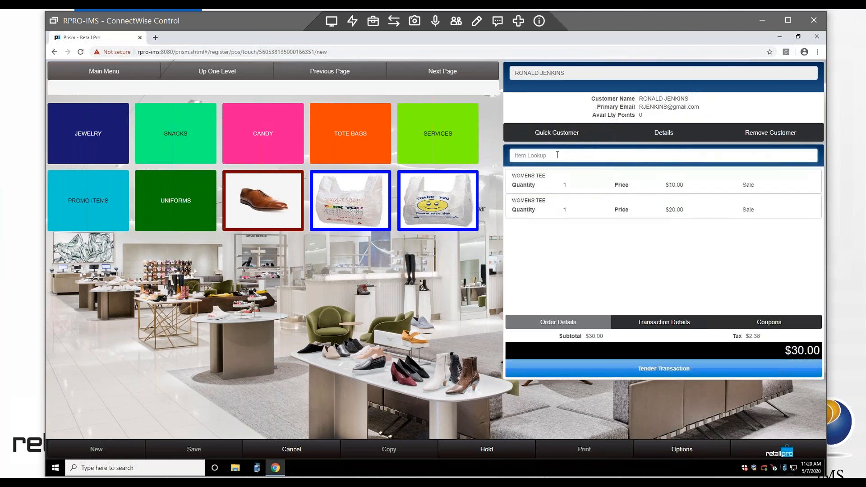
Step: Bring up the discount options for the first WOMENS TEE line
left_click(667, 184)
left_click(675, 184)
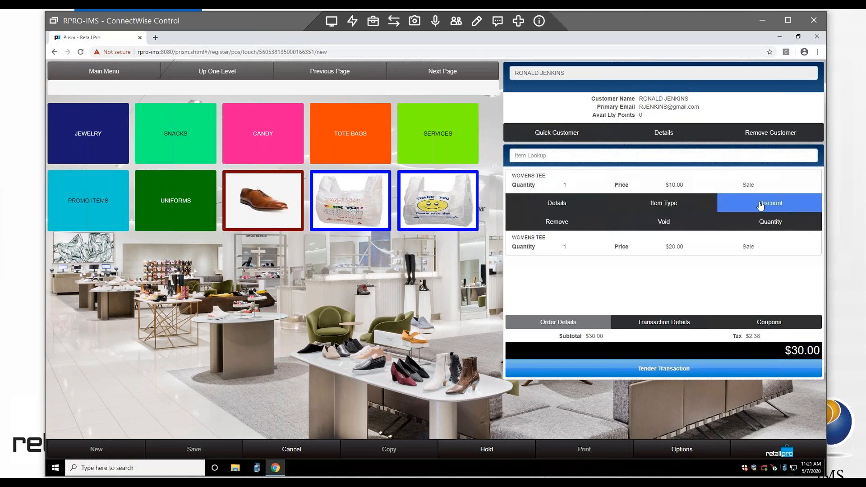
left_click(760, 205)
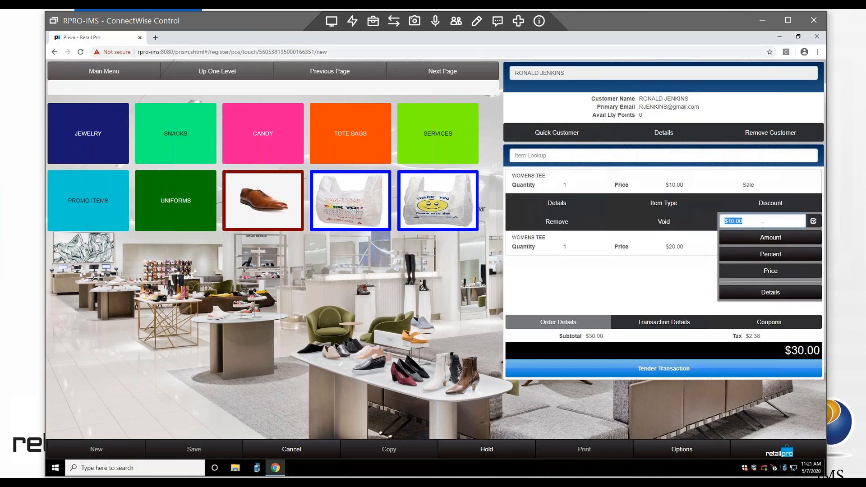
left_click(763, 294)
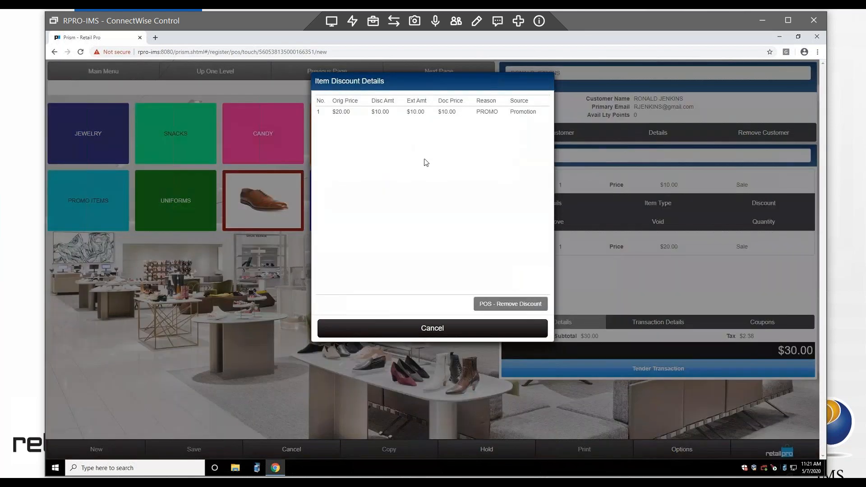
left_click(502, 116)
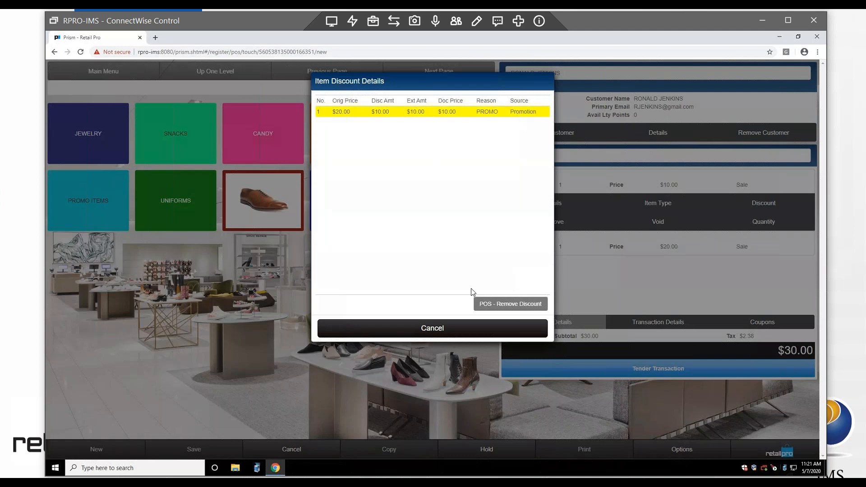
left_click(432, 330)
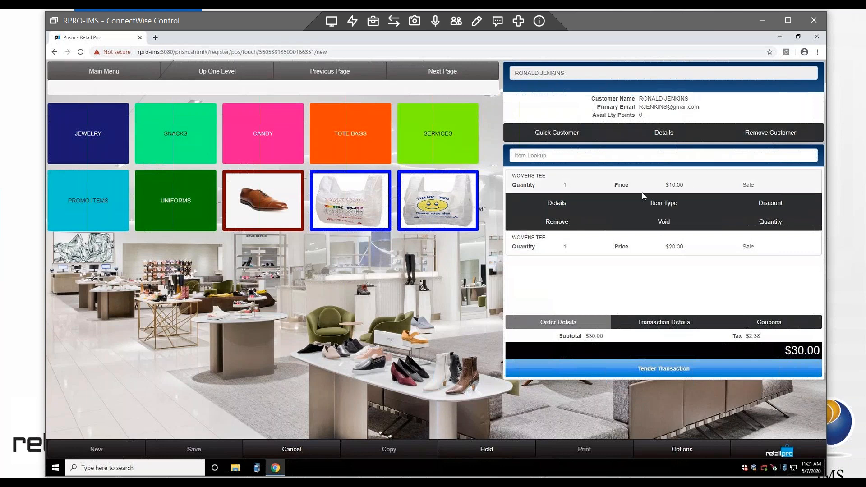
left_click(556, 205)
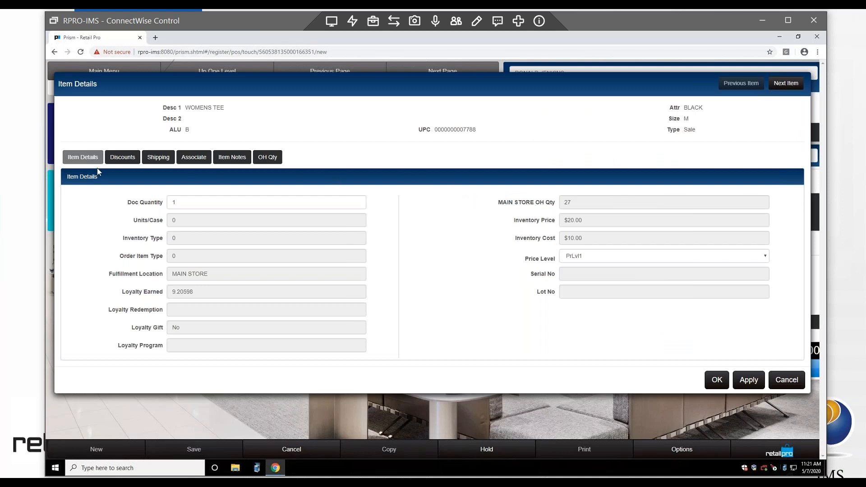
left_click(267, 157)
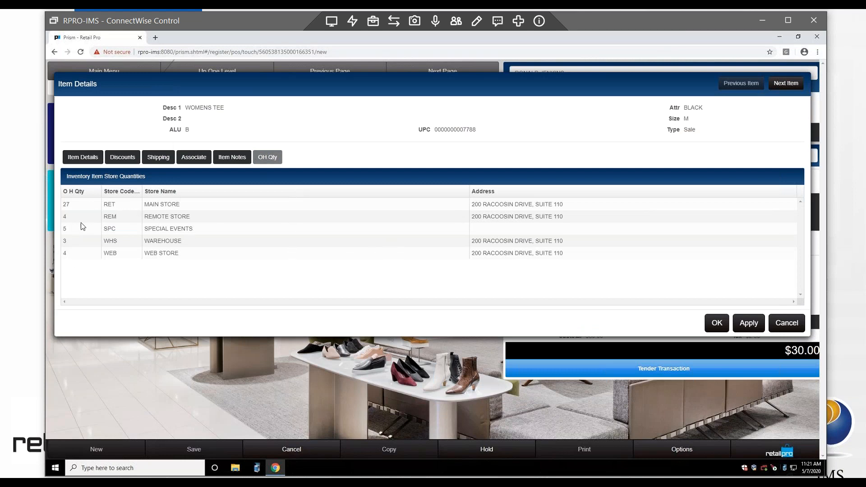
left_click(785, 323)
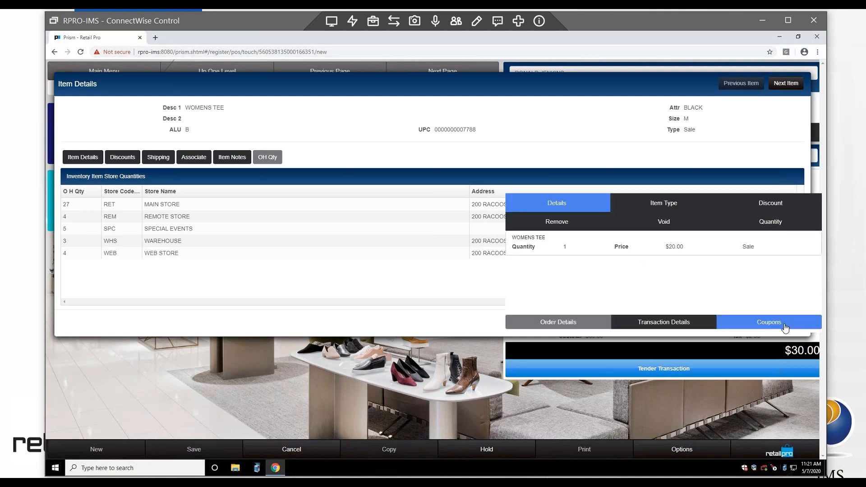
Step: Show the Item Type choices (Sale, Return, Order, Send Sale) for the first WOMENS TEE
left_click(631, 184)
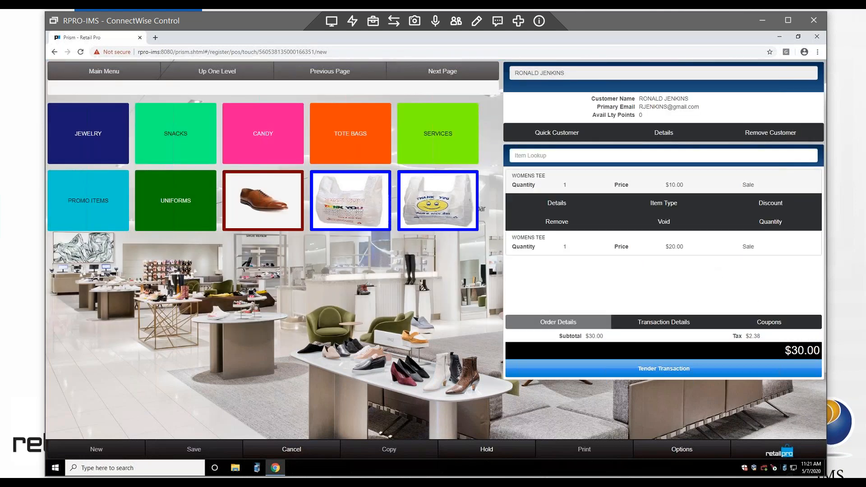
left_click(668, 207)
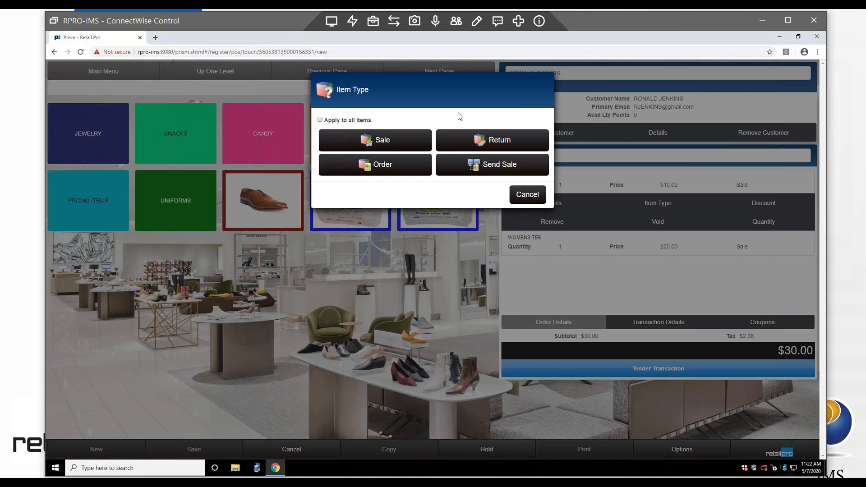
Step: Cancel the Item Type dialog, keeping both tees as Sale items
left_click(527, 194)
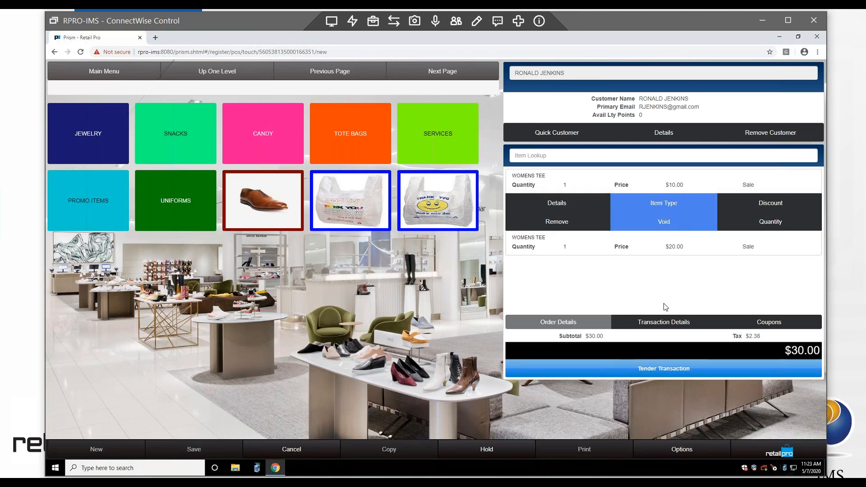
Step: Tender the sale with a $30.00 cash payment, leaving $0.00 due
left_click(654, 369)
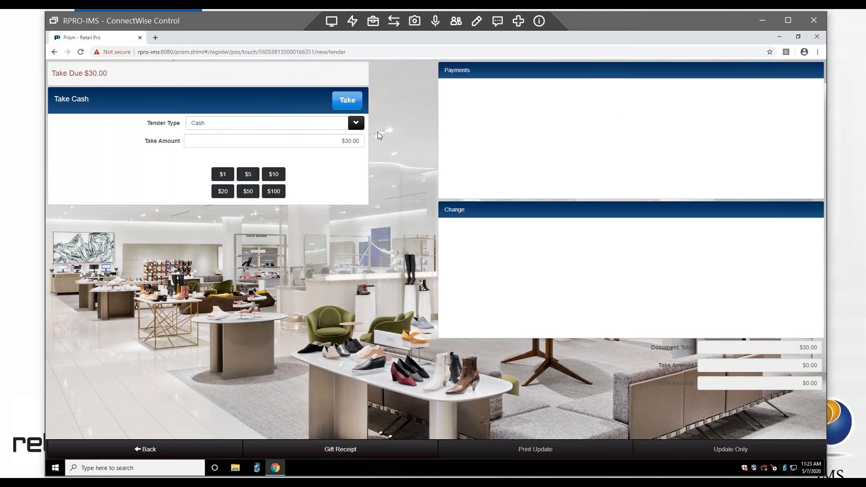
left_click(356, 123)
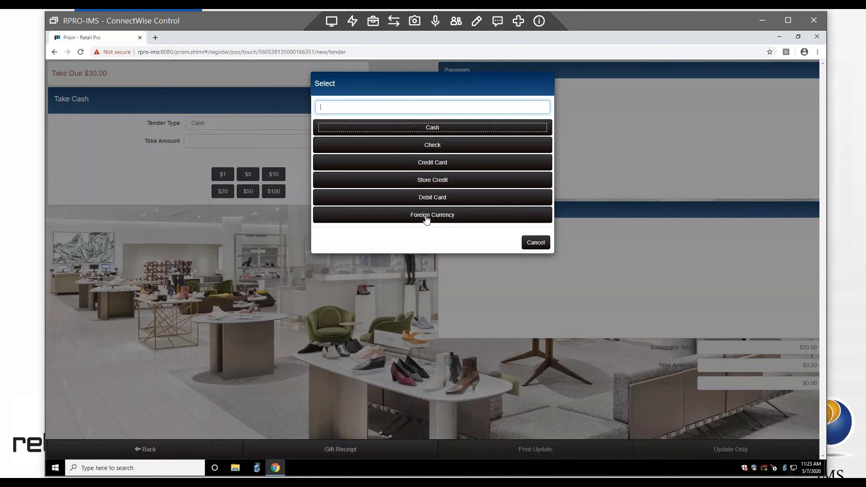
left_click(533, 242)
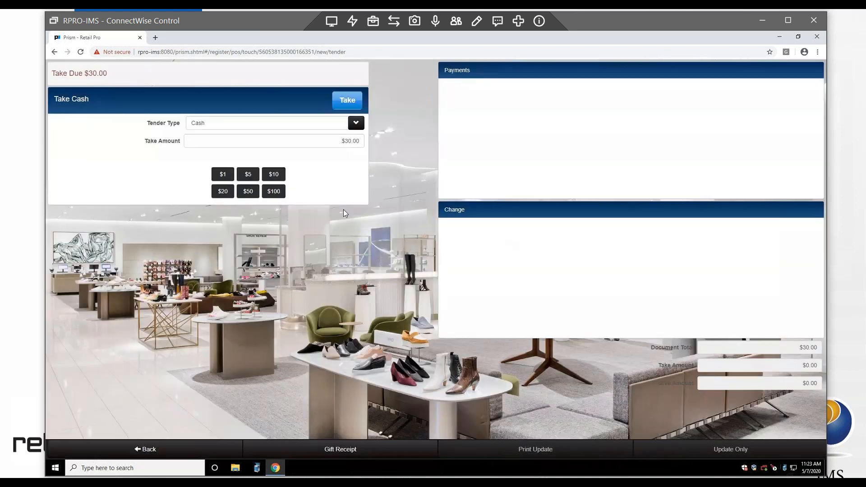
left_click(347, 100)
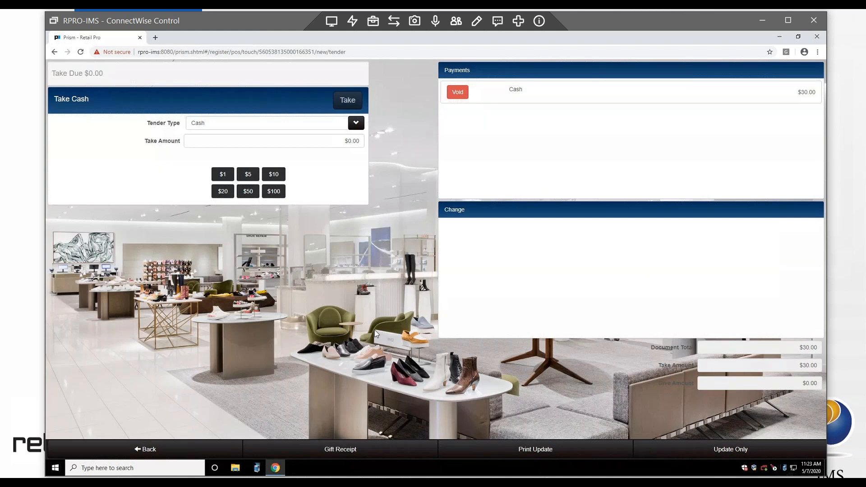
Step: Review the $10.00 and $20.00 Womens Tee lines for a gift receipt, then cancel without printing one
left_click(340, 449)
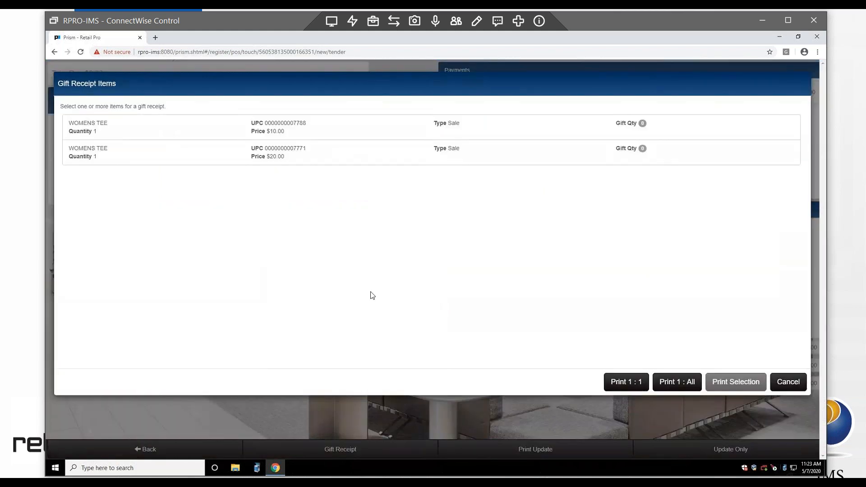
left_click(171, 135)
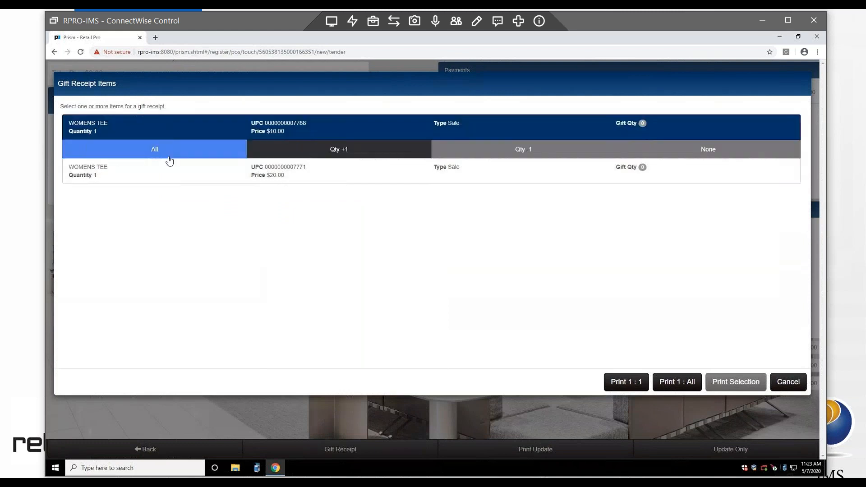
left_click(164, 170)
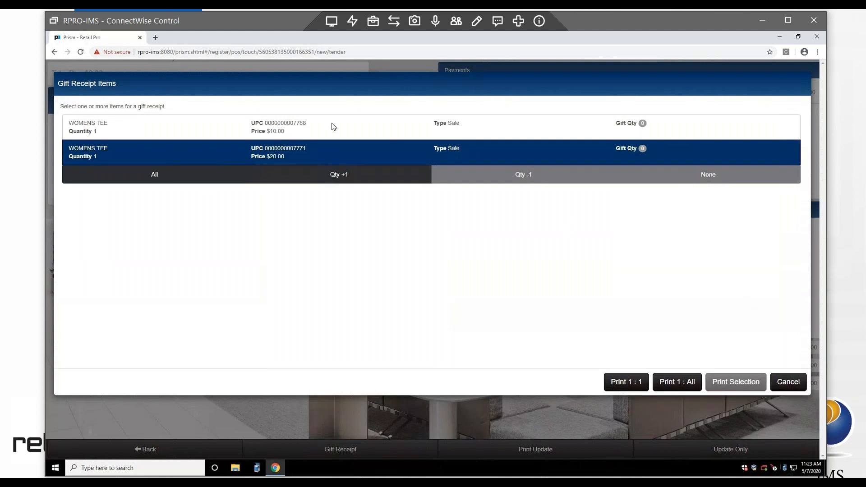
left_click(214, 124)
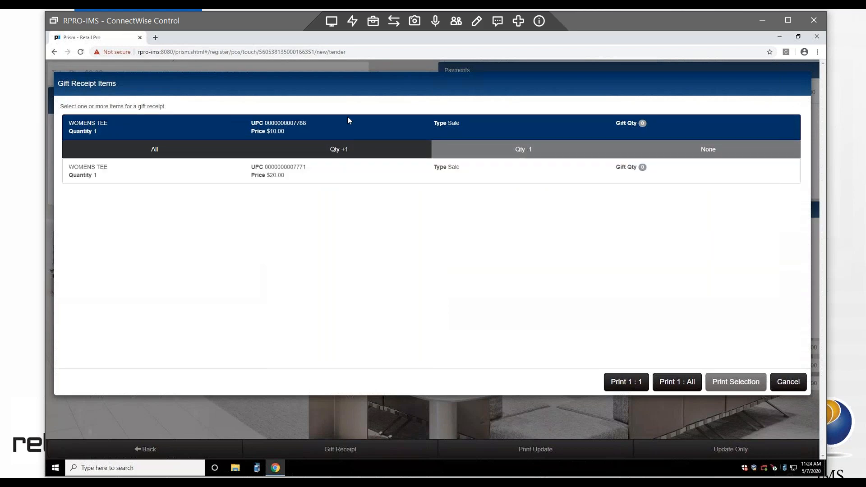
left_click(789, 382)
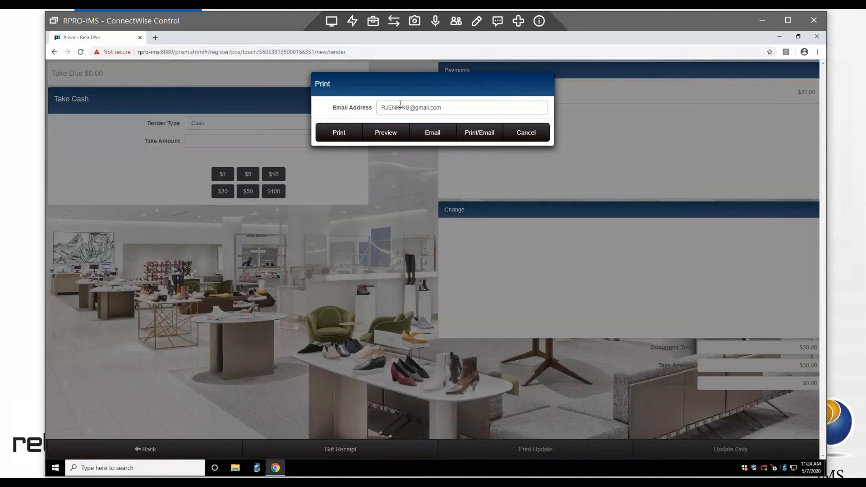
Step: Check the prefilled e-mail address and preview the receipt for transaction 301
mouse_move(448, 106)
left_mouse_down()
mouse_move(381, 107)
mouse_move(442, 107)
left_mouse_up()
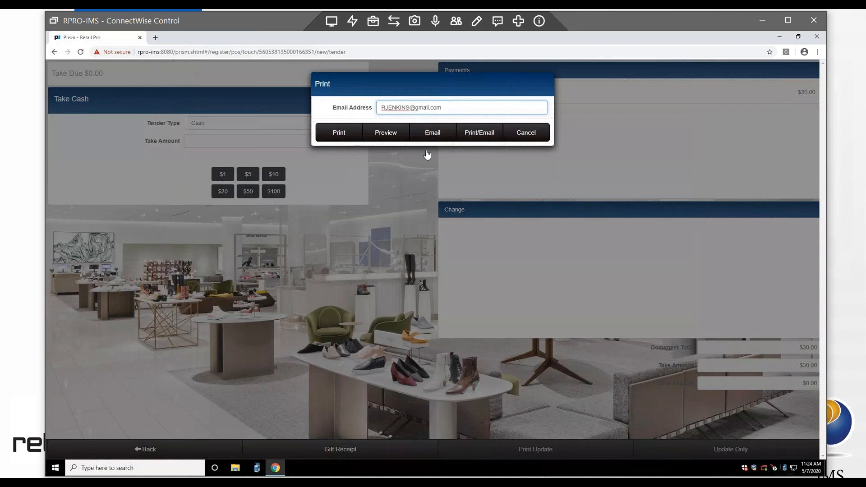
left_click(384, 133)
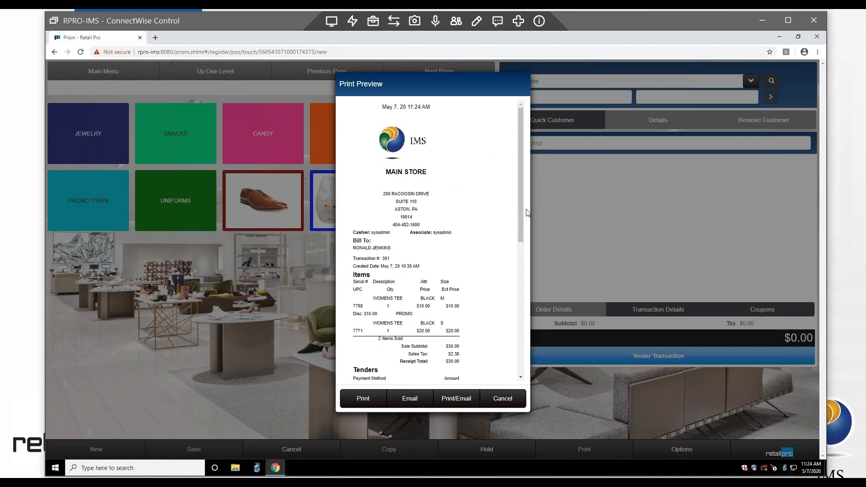
Step: Scroll the receipt preview to the promo footer, highlight it, and close the preview
left_click_drag(519, 209, 517, 343)
left_click_drag(412, 278, 413, 296)
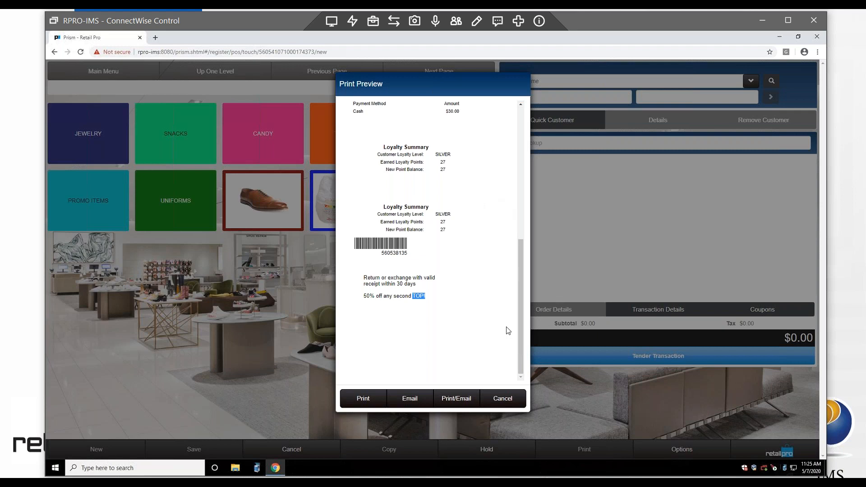
left_click(508, 400)
left_click(508, 400)
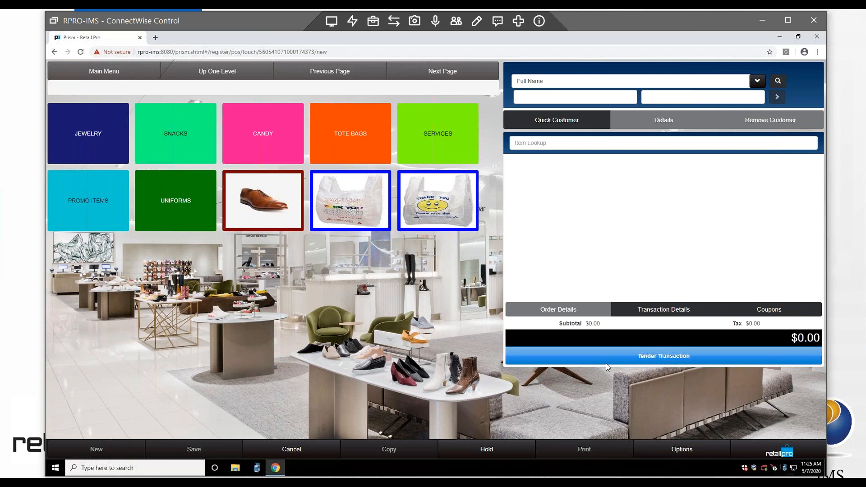
Step: Go through the Prism menu's Point of Sale page to the Promotions list
left_click(783, 448)
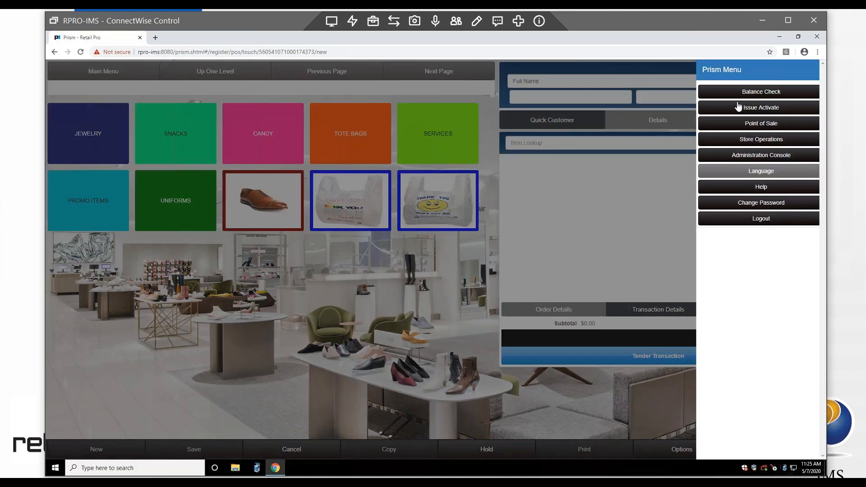
left_click(750, 126)
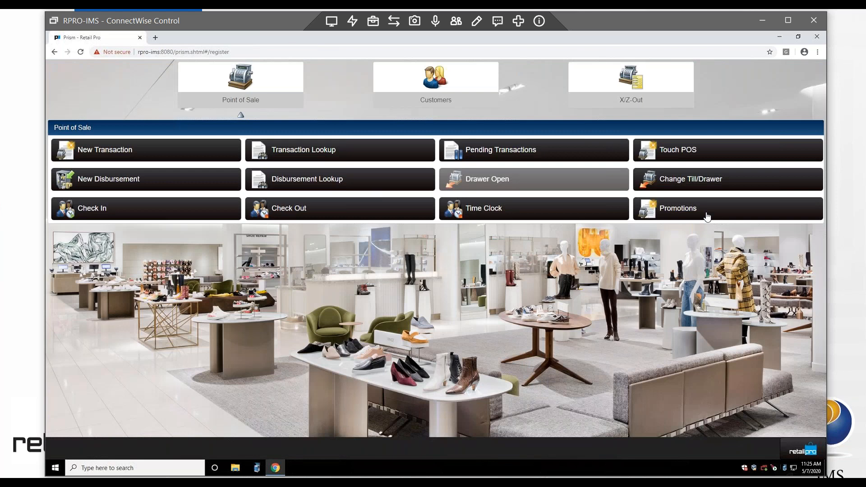
left_click(707, 218)
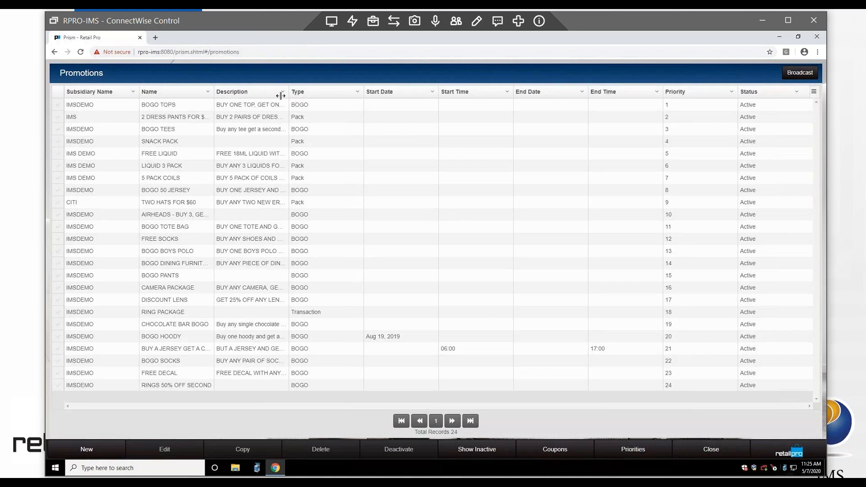
Step: Select the BOGO TOPS promotion (group TOPS, reason PROMO, type BOGO) and open it for editing
left_click(58, 105)
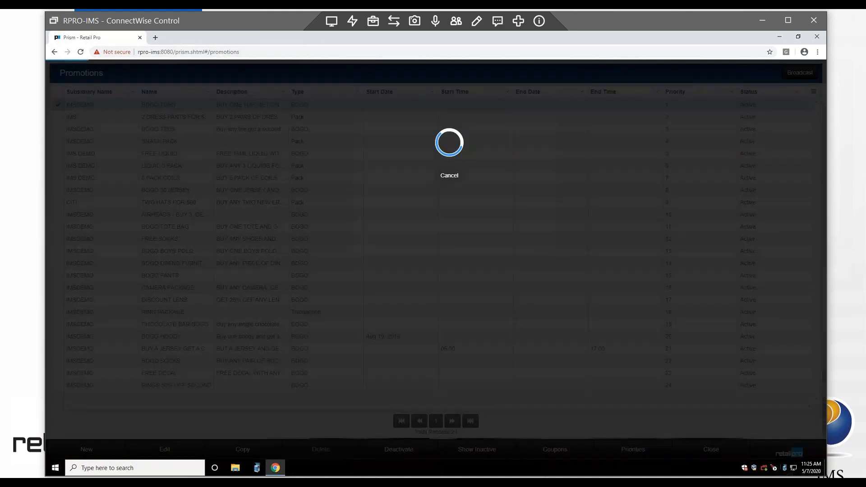
left_click(163, 451)
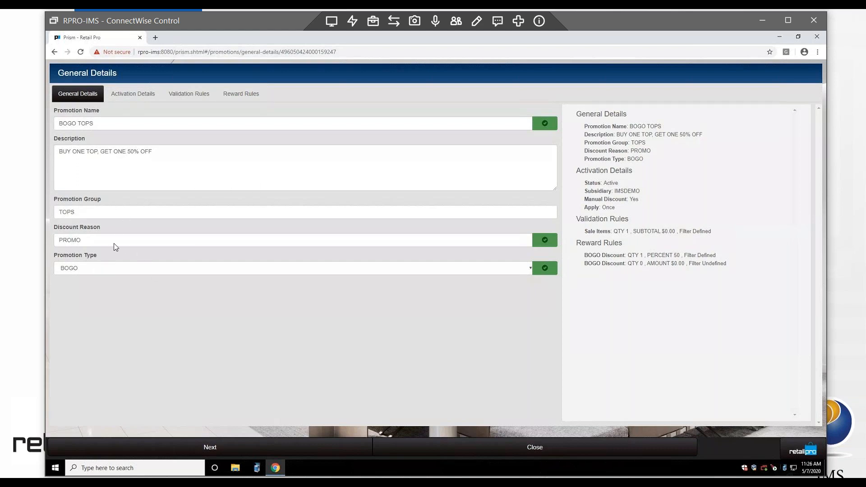
left_click(125, 272)
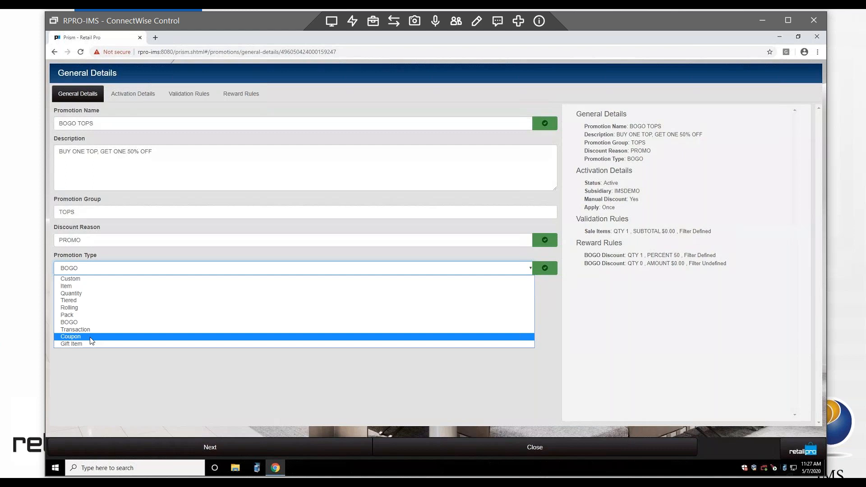
left_click(657, 376)
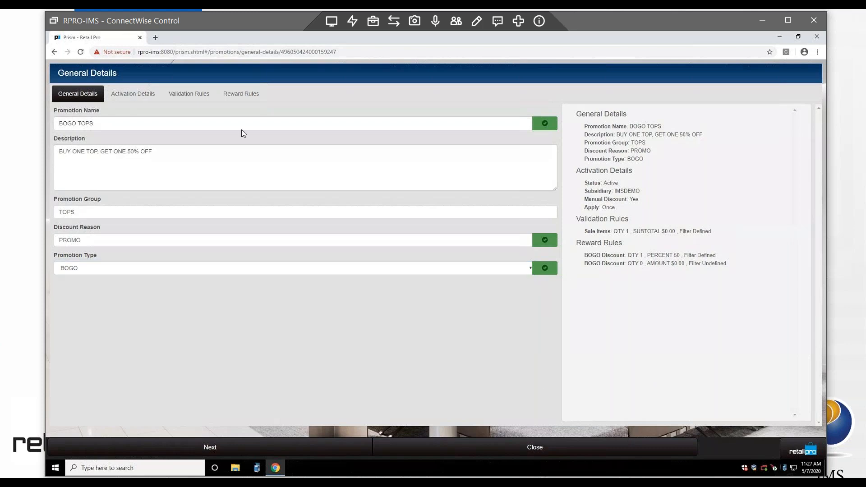
Step: Review BOGO TOPS's activation details, then its validation rules: Sale Items sorted Highest, quantity 1
left_click(126, 98)
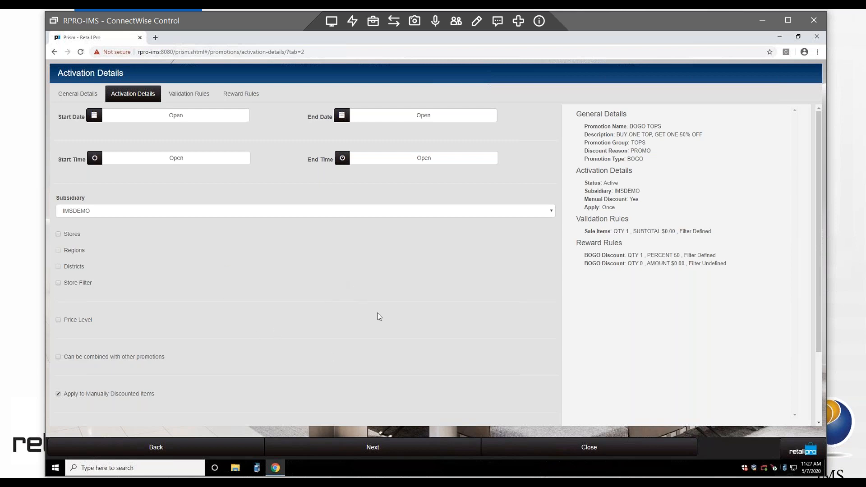
left_click(189, 94)
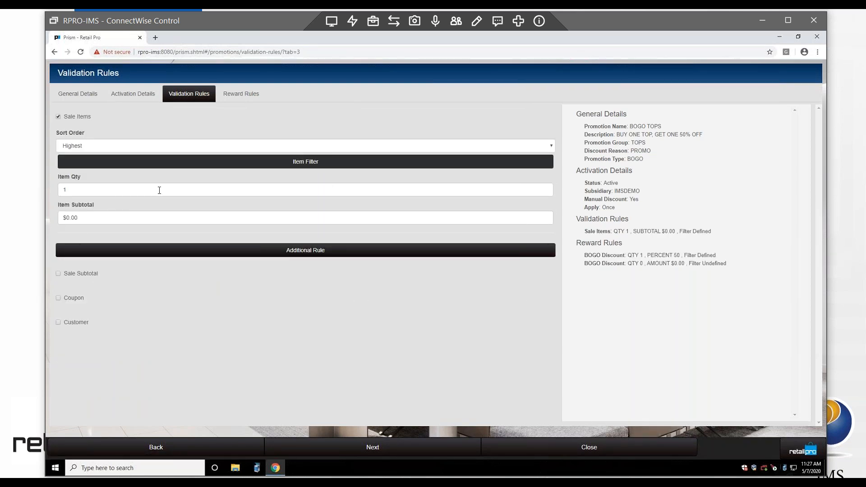
left_click_drag(84, 191, 56, 191)
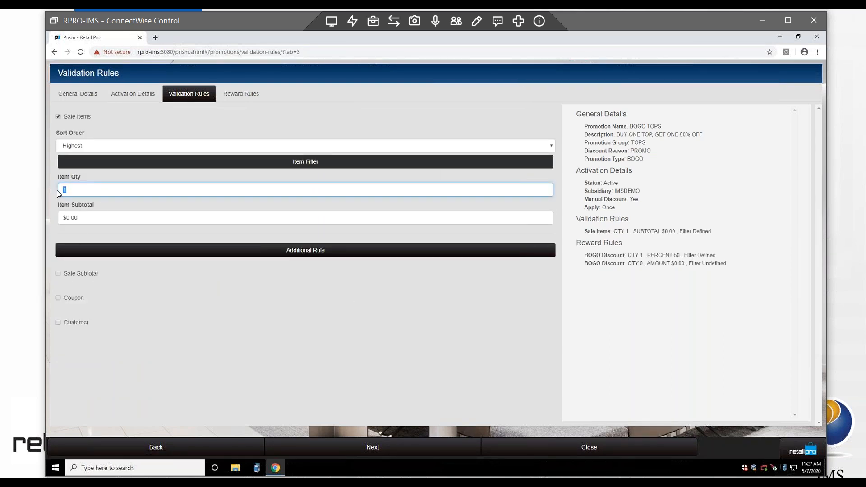
double_click(69, 188)
left_click(82, 221)
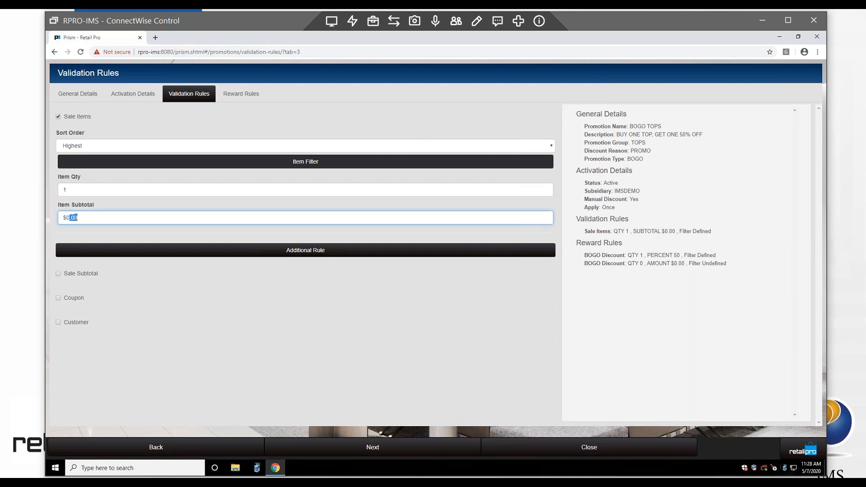
left_click(190, 217)
Step: Review the reward rules, keeping Disc% as the discount type, then close the BOGO TOPS editor
left_click(240, 94)
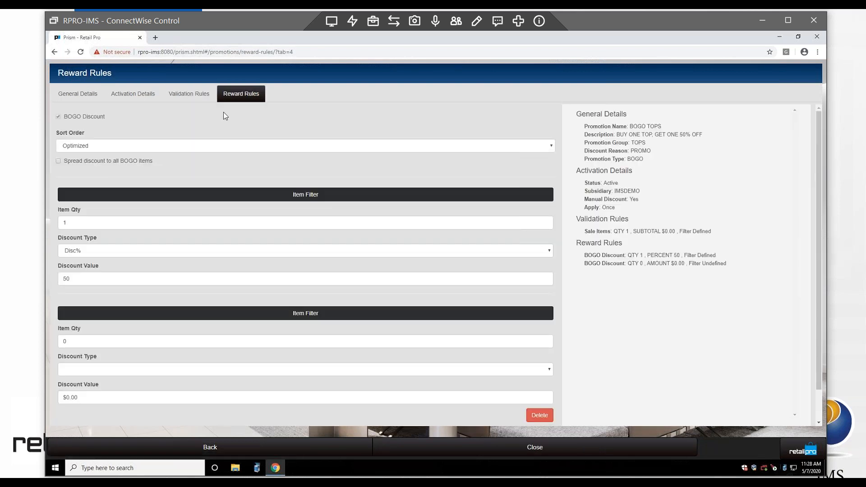
left_click_drag(89, 223, 60, 226)
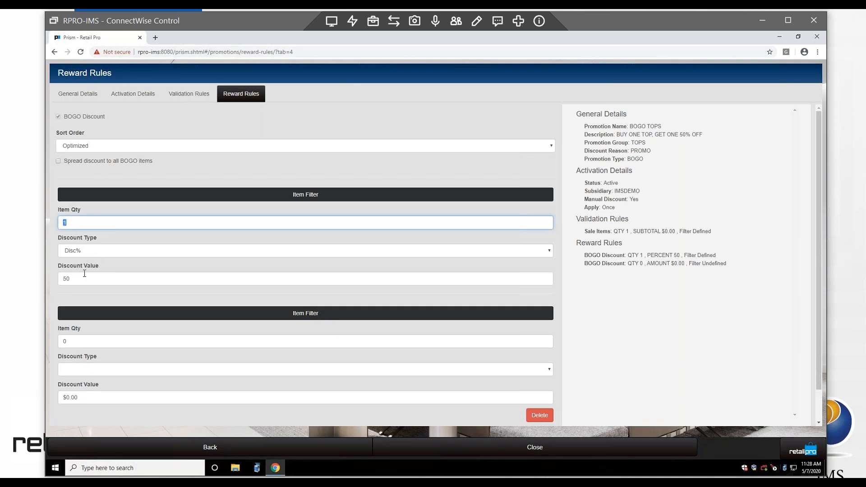
left_click(100, 251)
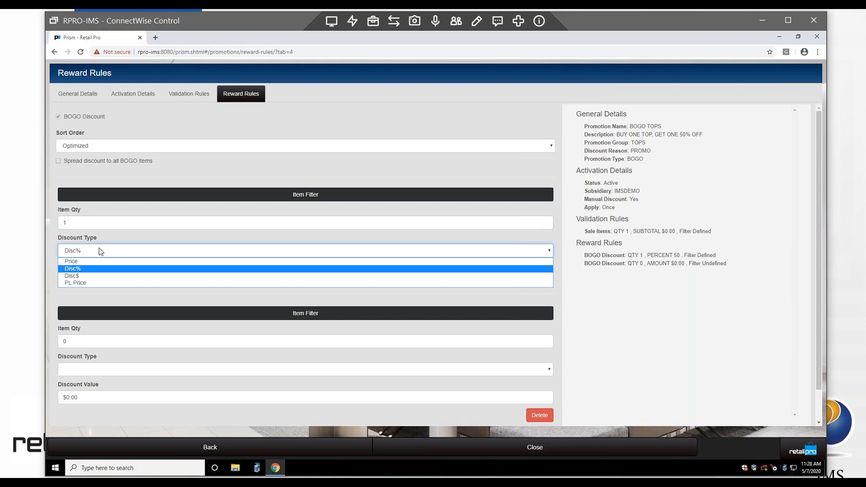
left_click(100, 251)
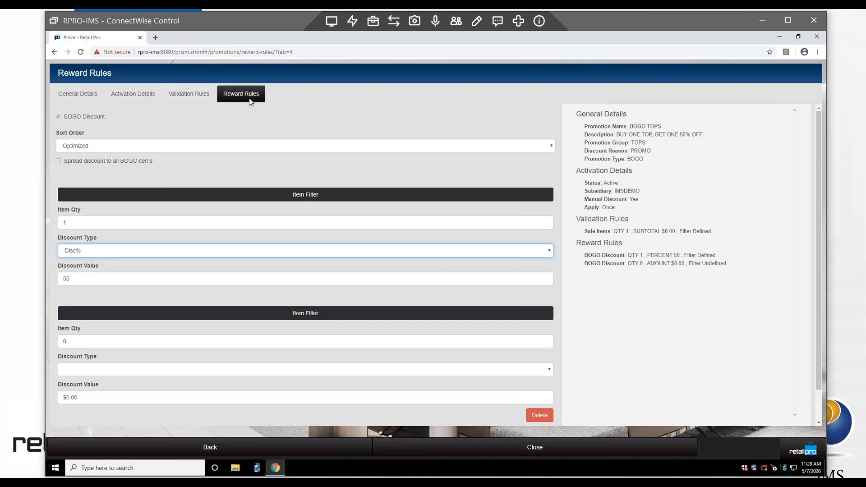
left_click(534, 448)
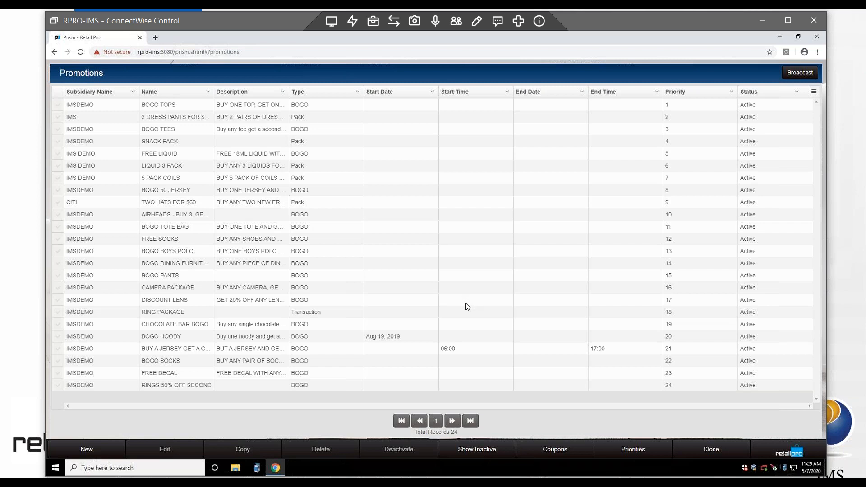
Step: Close the list of 24 promotions to return to the Point of Sale menu
left_click(706, 457)
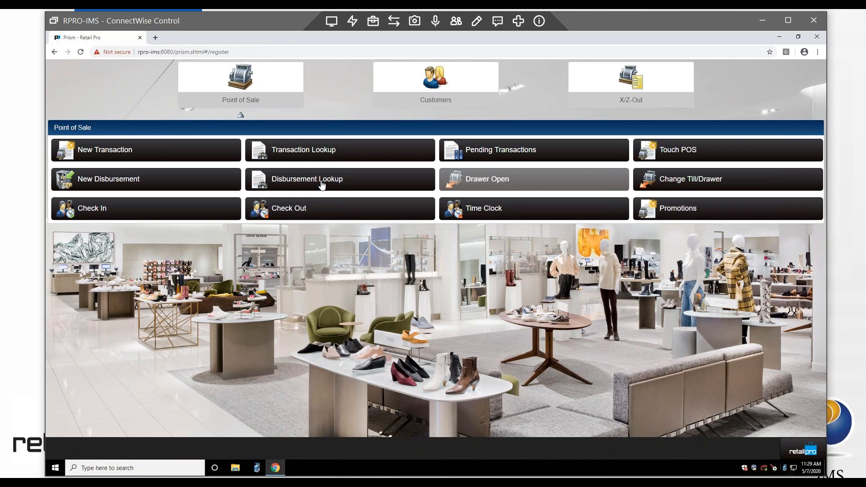
Step: View the X-Out and Z-Out options, then switch to Store Operations from the Prism Menu
left_click(637, 92)
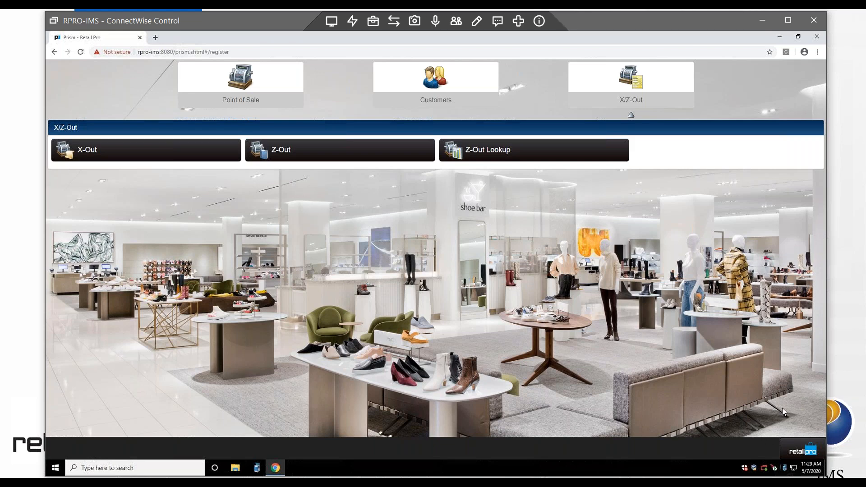
left_click(799, 455)
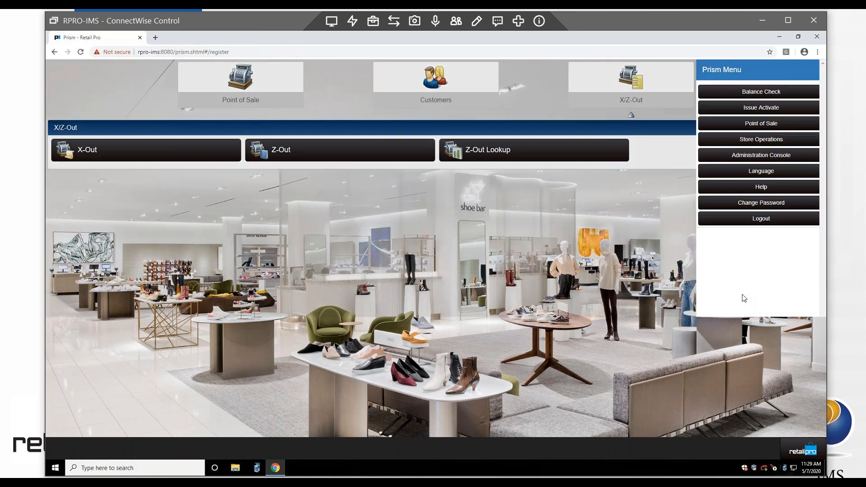
left_click(762, 140)
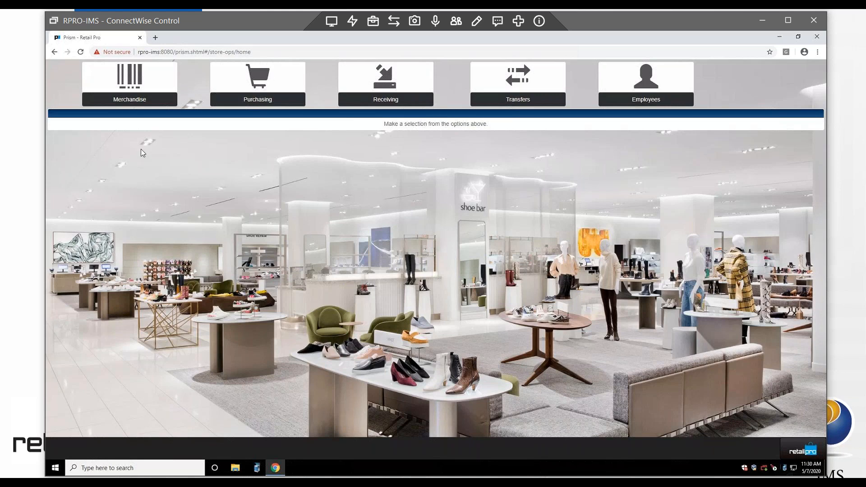
Step: Open Merchandise > Inventory to view the ALU 4321 record, then return to Store Operations
left_click(137, 86)
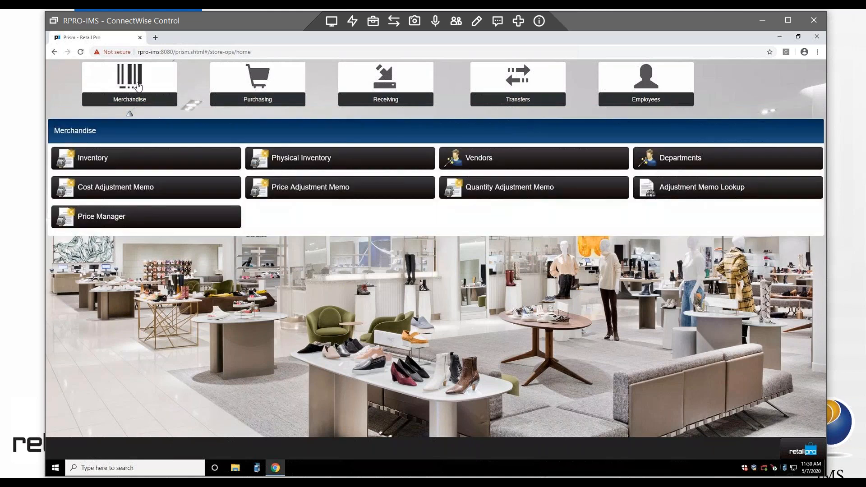
left_click(126, 164)
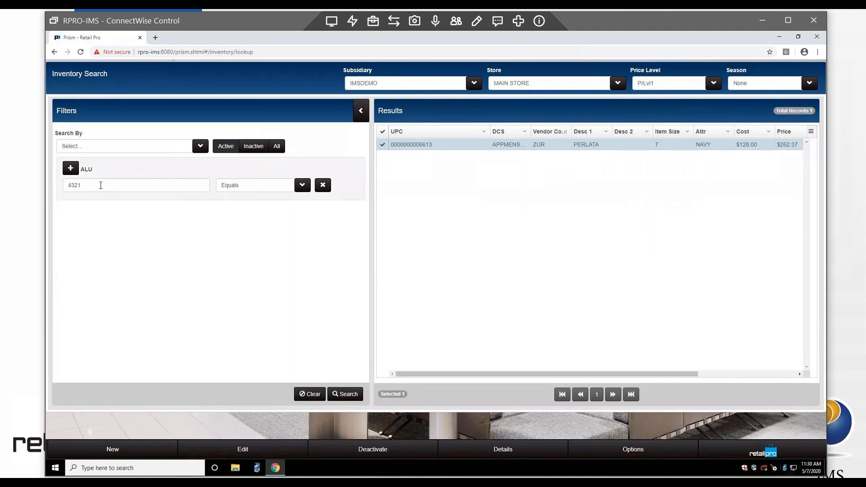
left_click(72, 183)
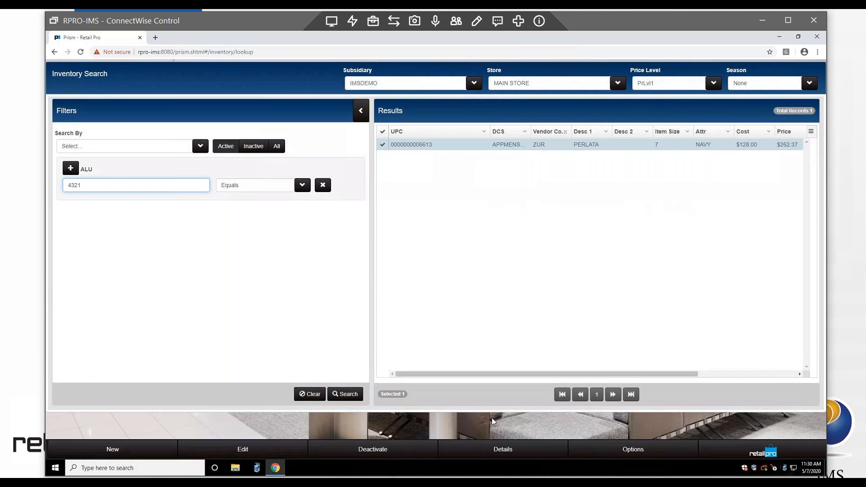
left_click(789, 454)
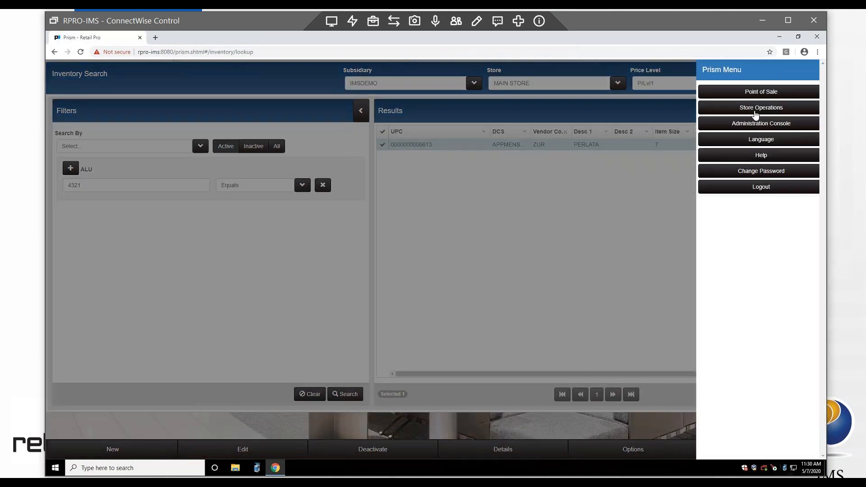
left_click(756, 108)
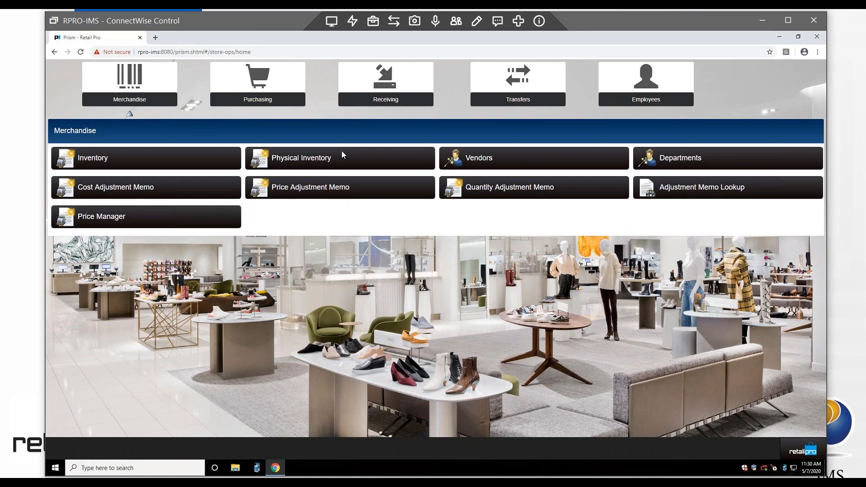
Step: Browse the Purchasing, Receiving, Transfers and Employees submenus in turn
left_click(265, 96)
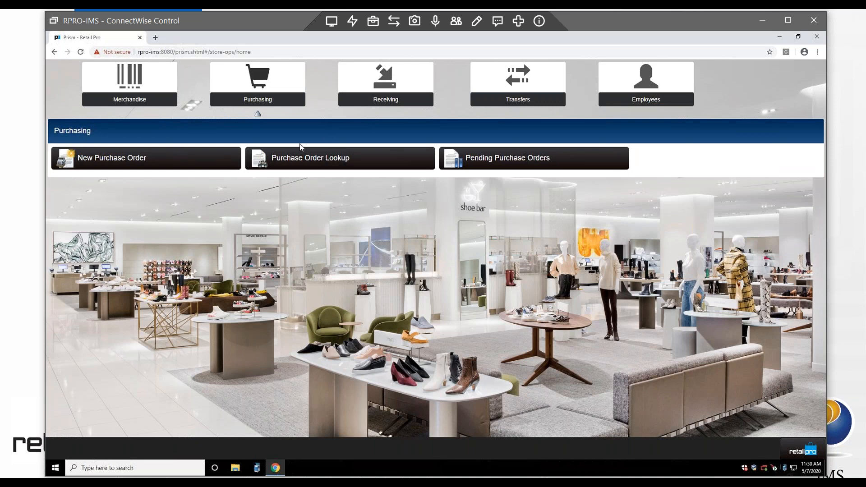
left_click(384, 79)
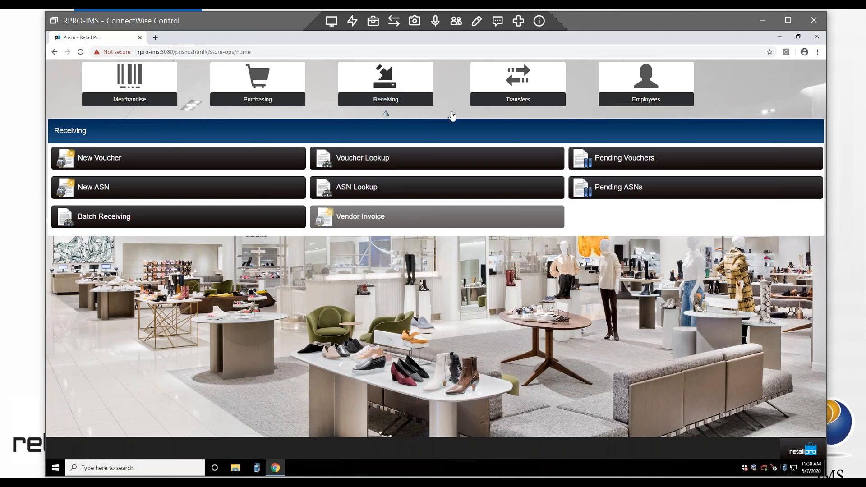
left_click(532, 97)
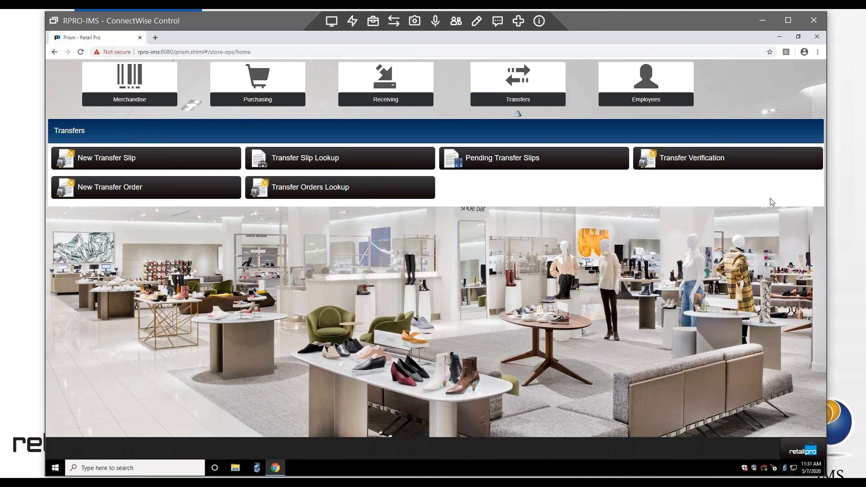
left_click(647, 103)
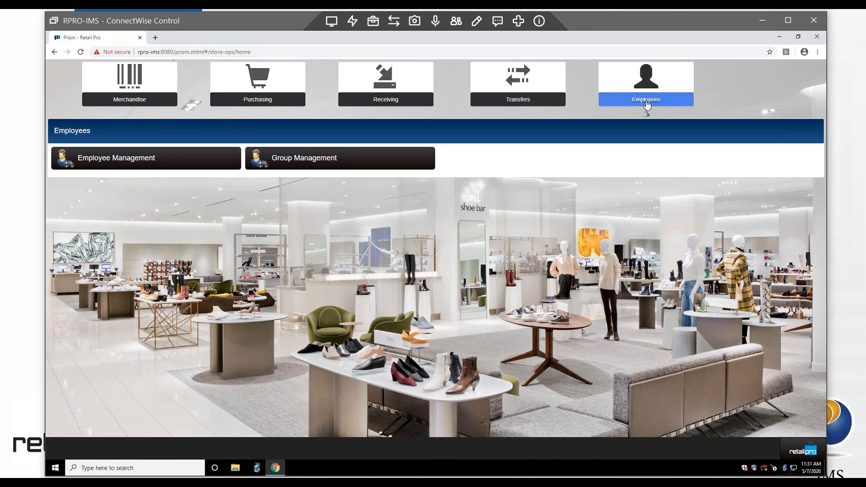